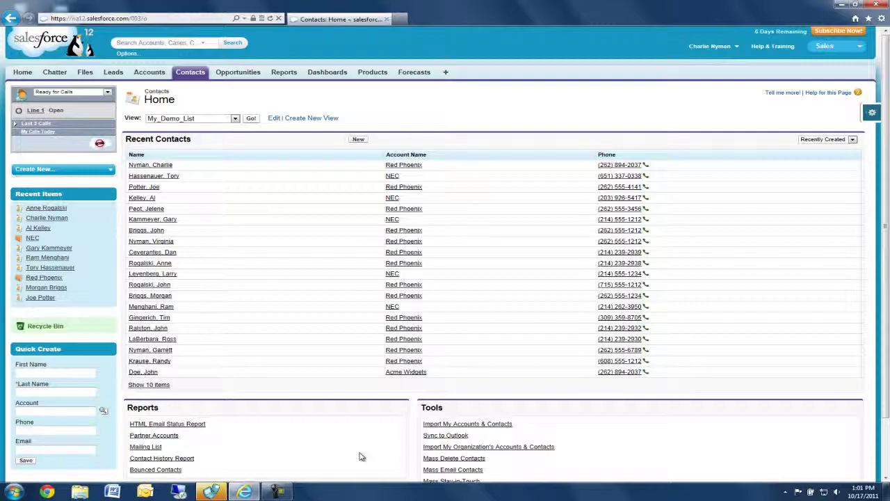
click(150, 264)
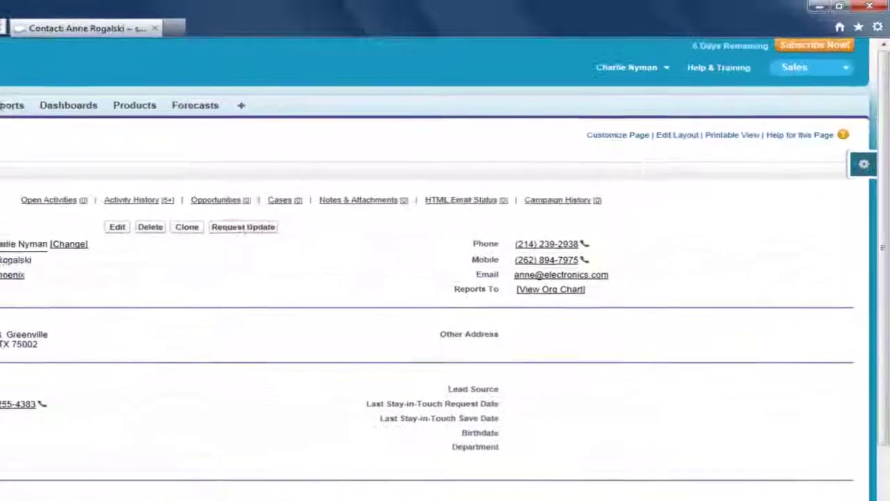
mouse_move(533, 253)
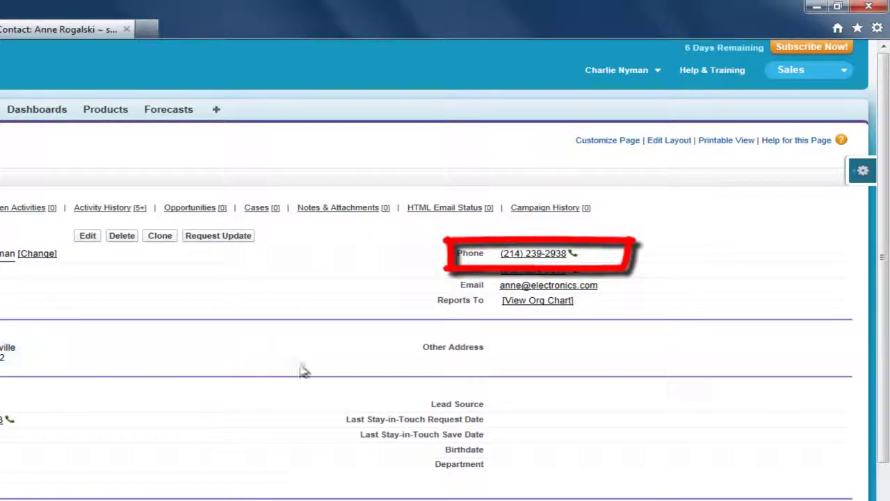
click(574, 256)
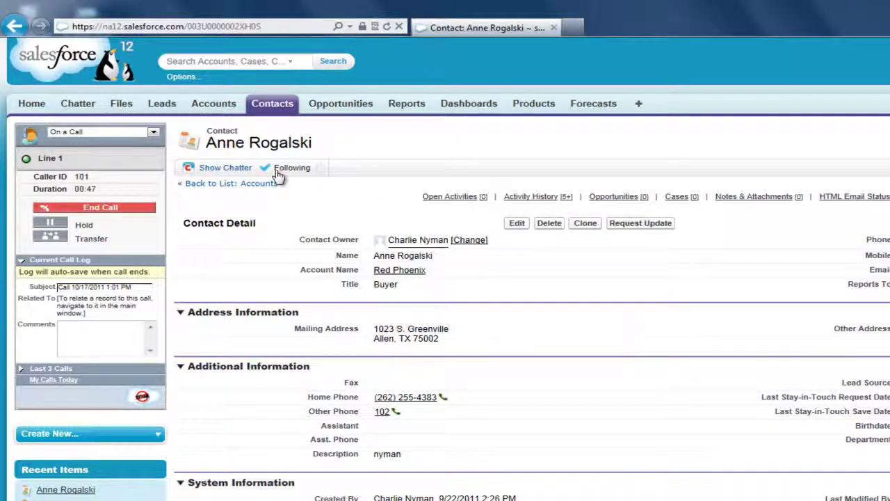
click(131, 209)
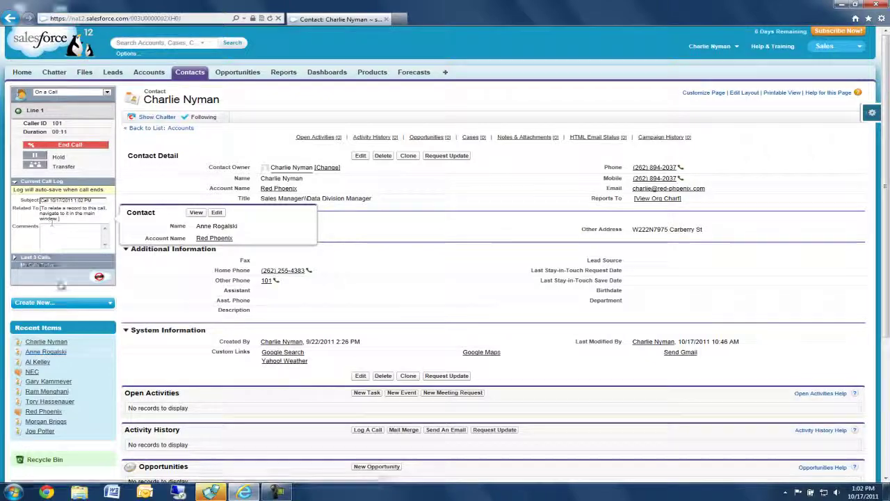
click(54, 354)
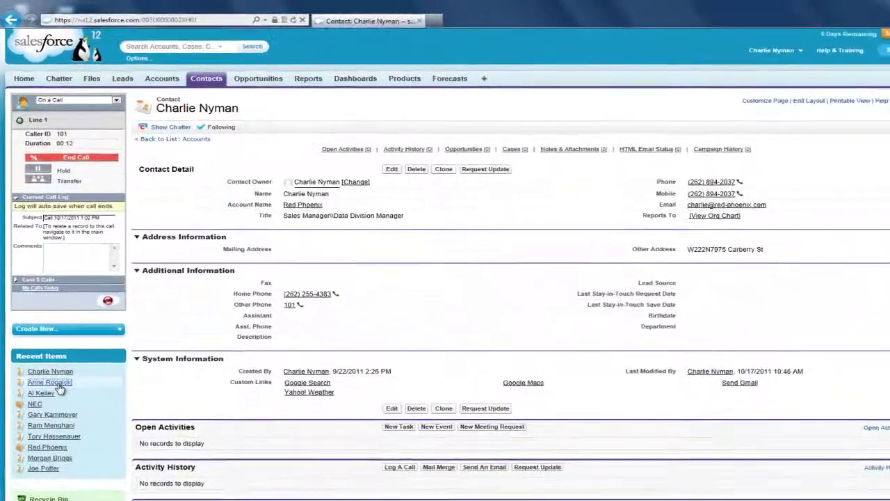
click(98, 338)
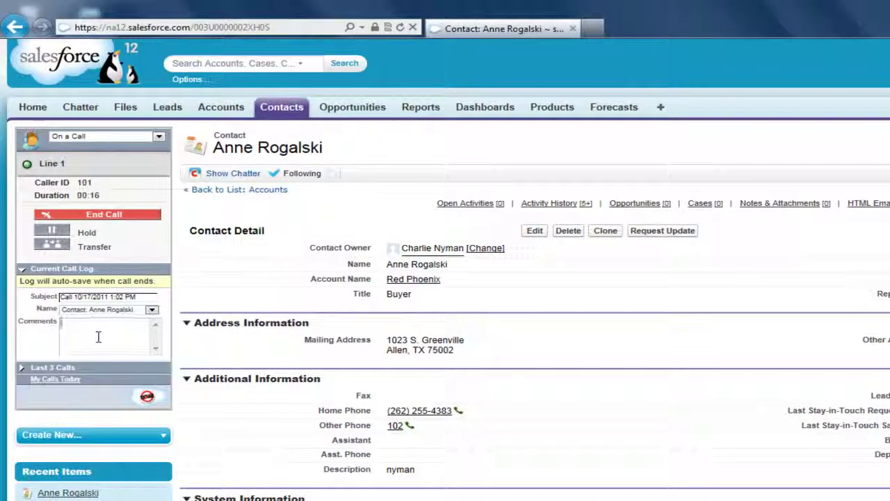
text(Thest)
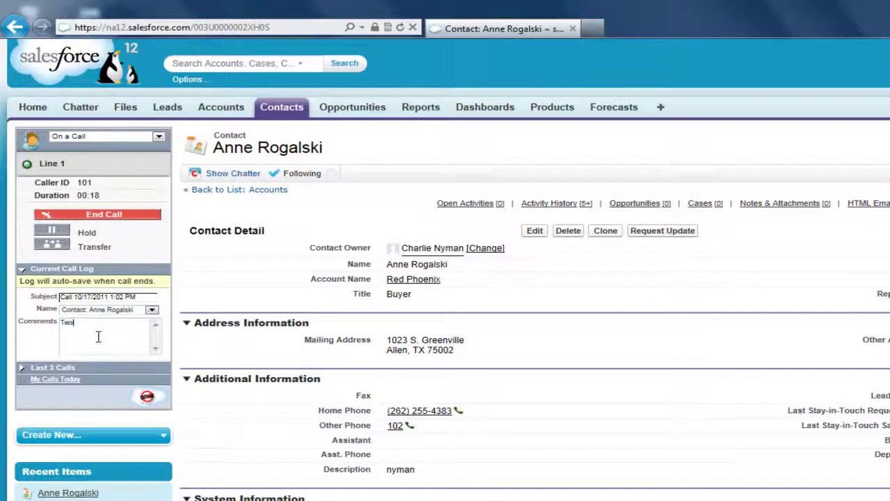
text( call)
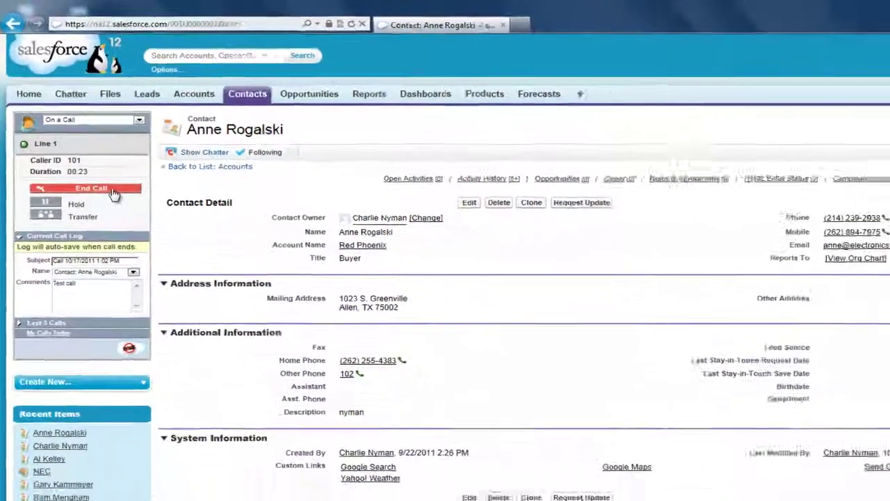
- End the call, review the Call 10/17/2011 1:02 PM task, then return to Contacts home
click(114, 193)
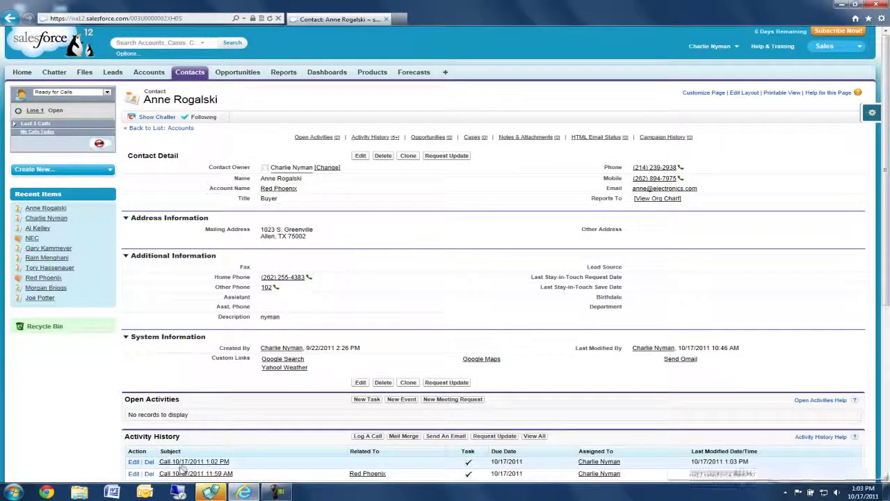
click(182, 462)
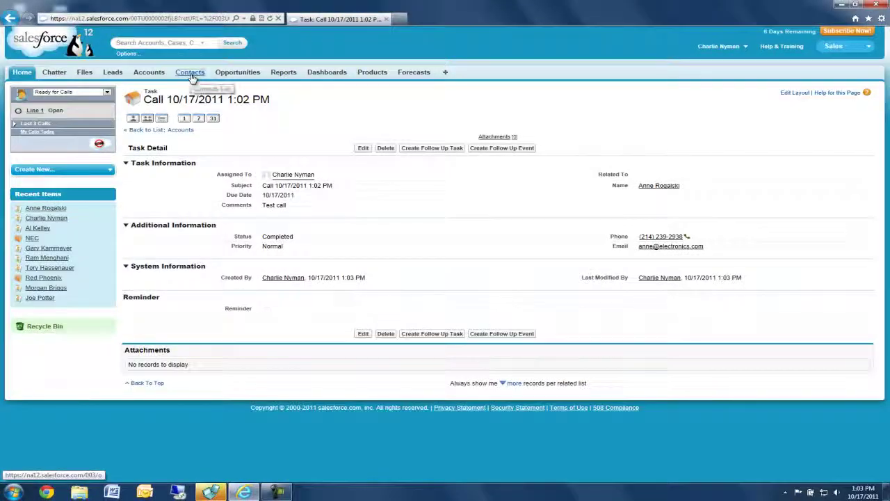
click(191, 74)
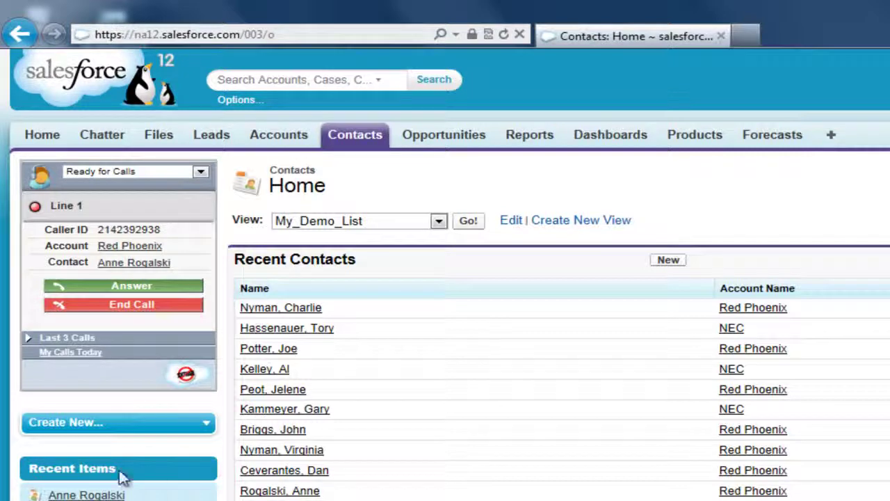
click(115, 267)
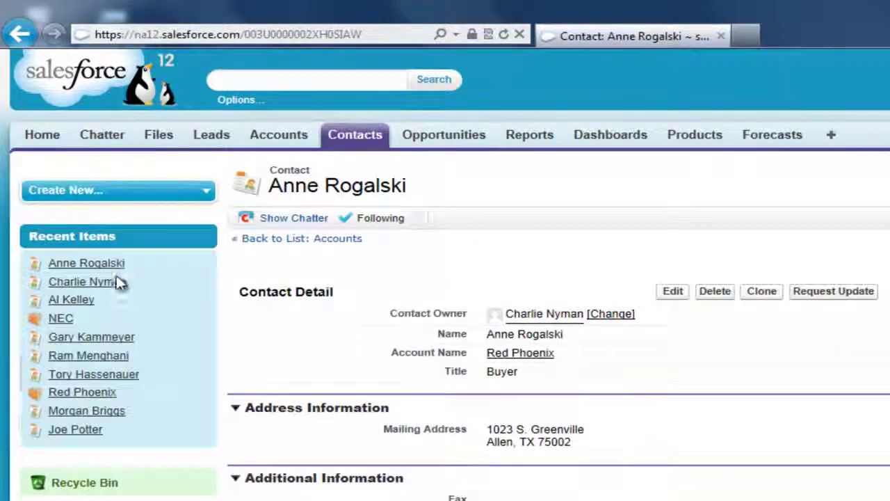
click(118, 283)
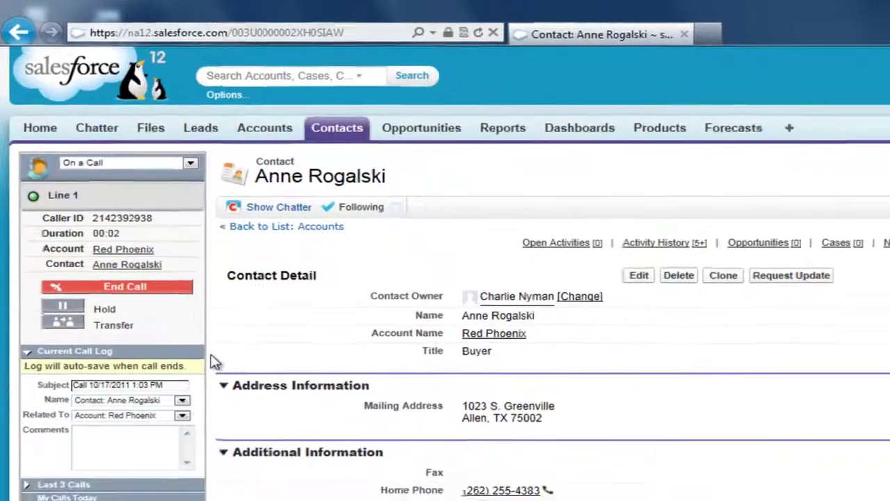